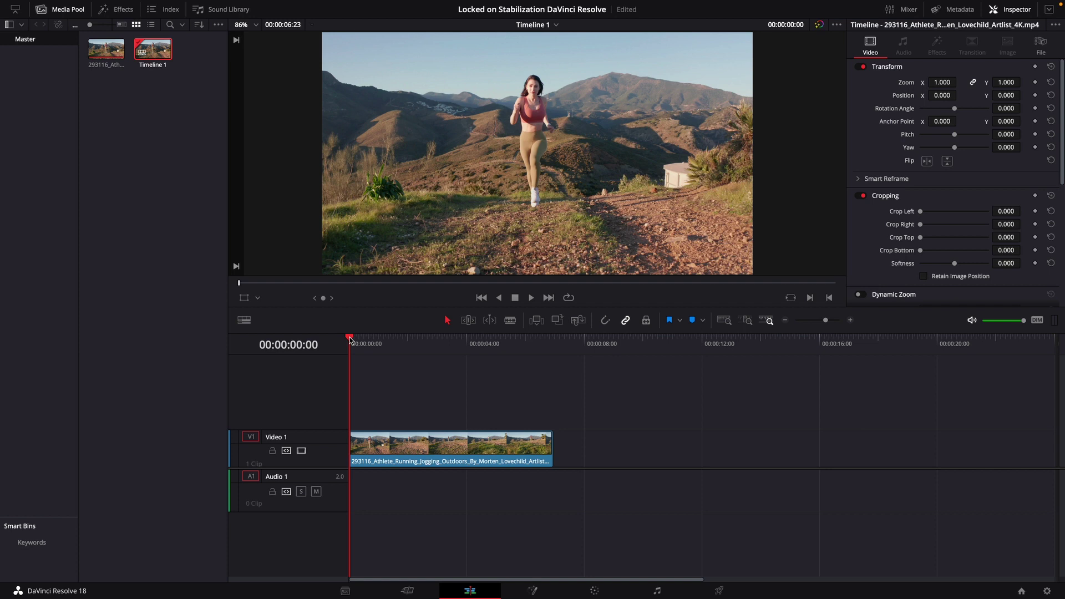
Bring the running clip into Fusion, add a Tracker after MediaIn1, and place its pattern on the runner's chest.
click(394, 438)
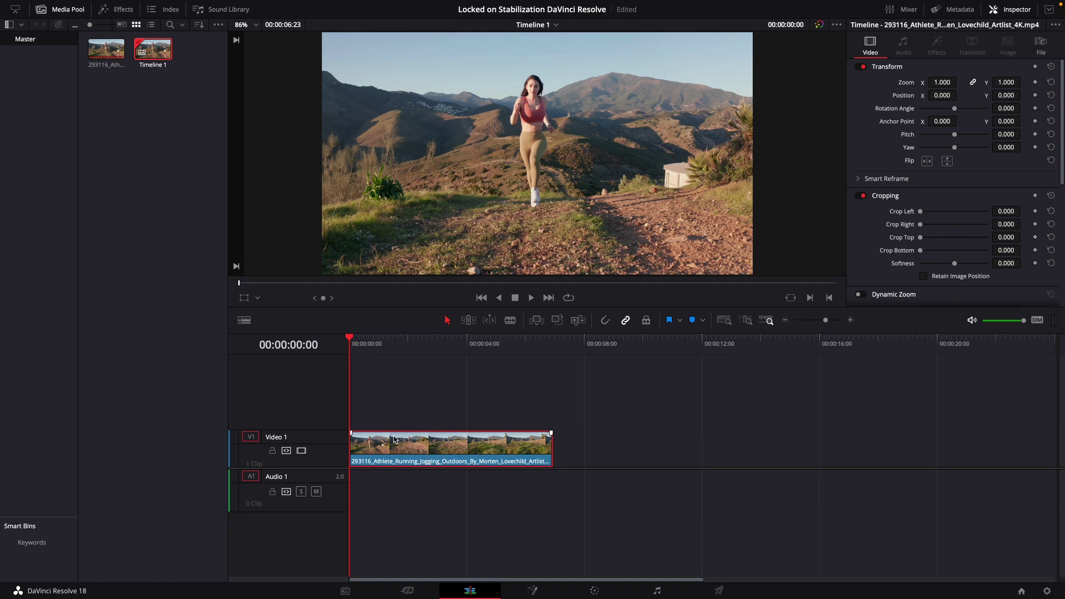
click(533, 592)
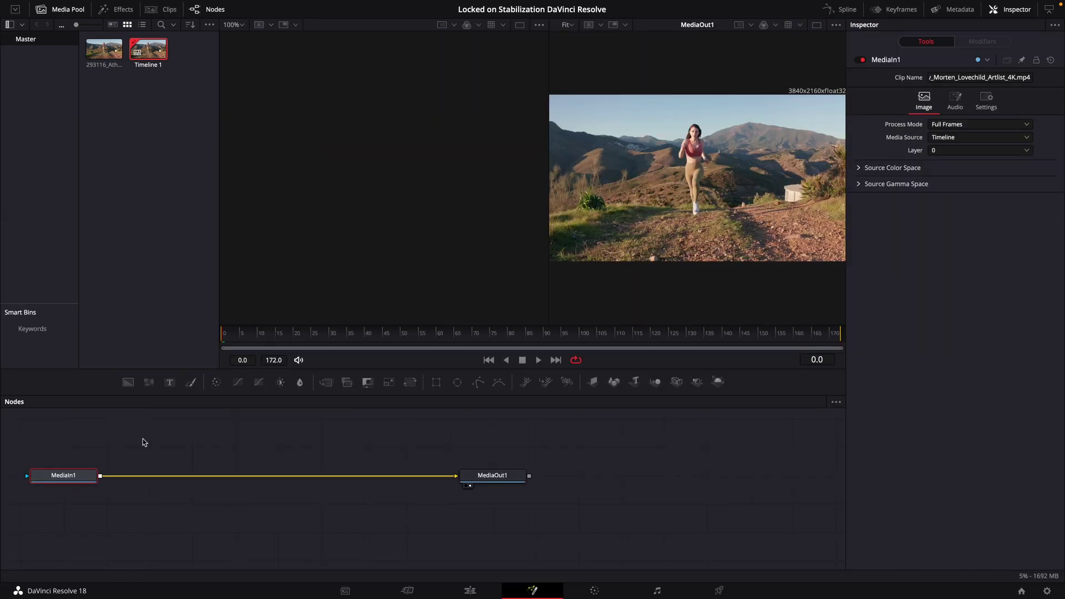
key(shift+space)
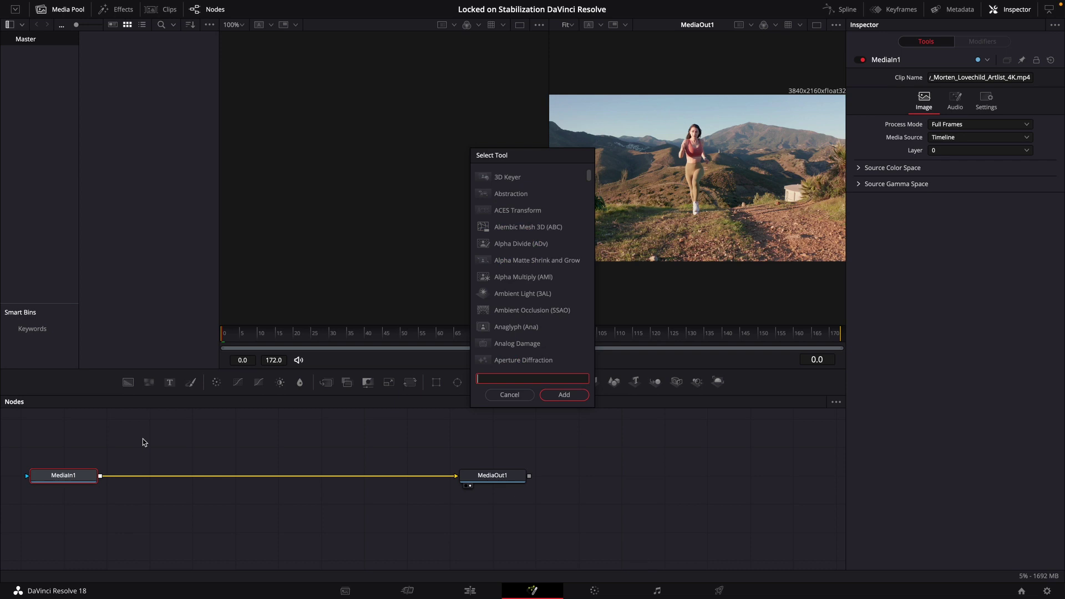
text(trac)
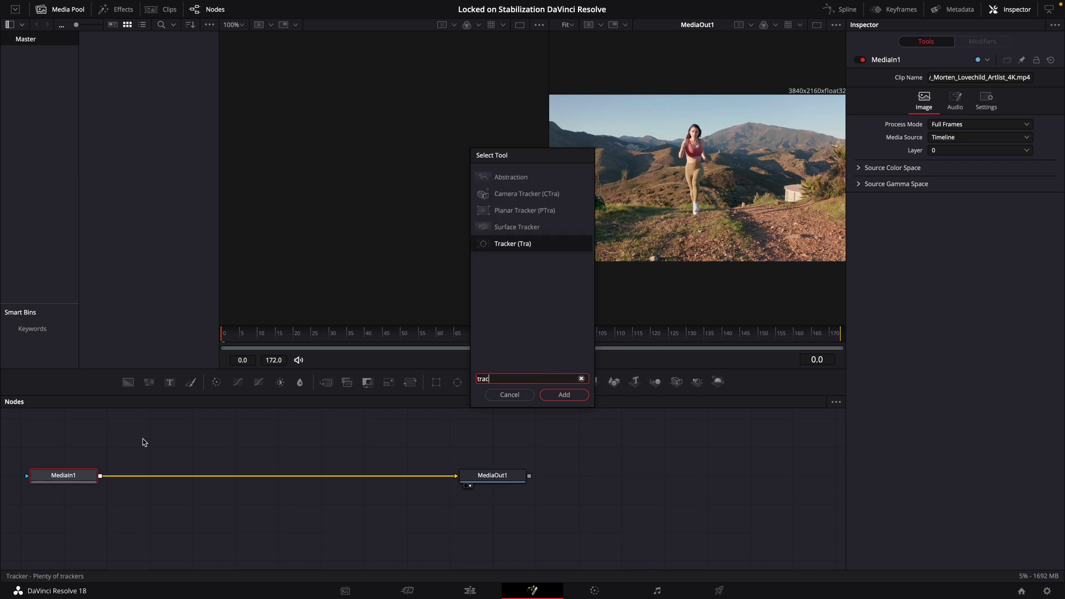
key(Return)
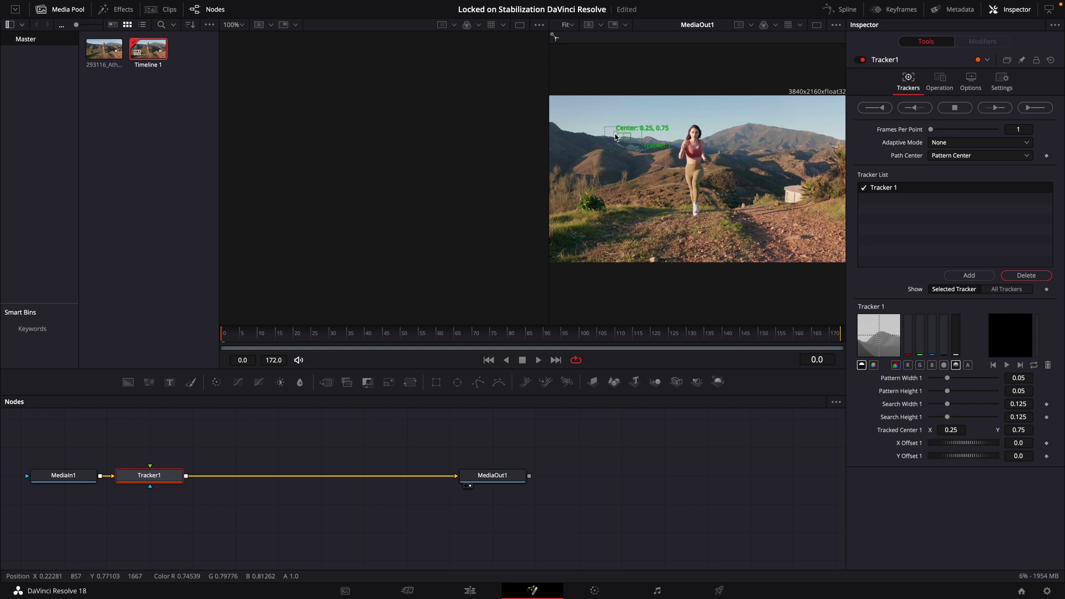
drag(615, 136, 688, 135)
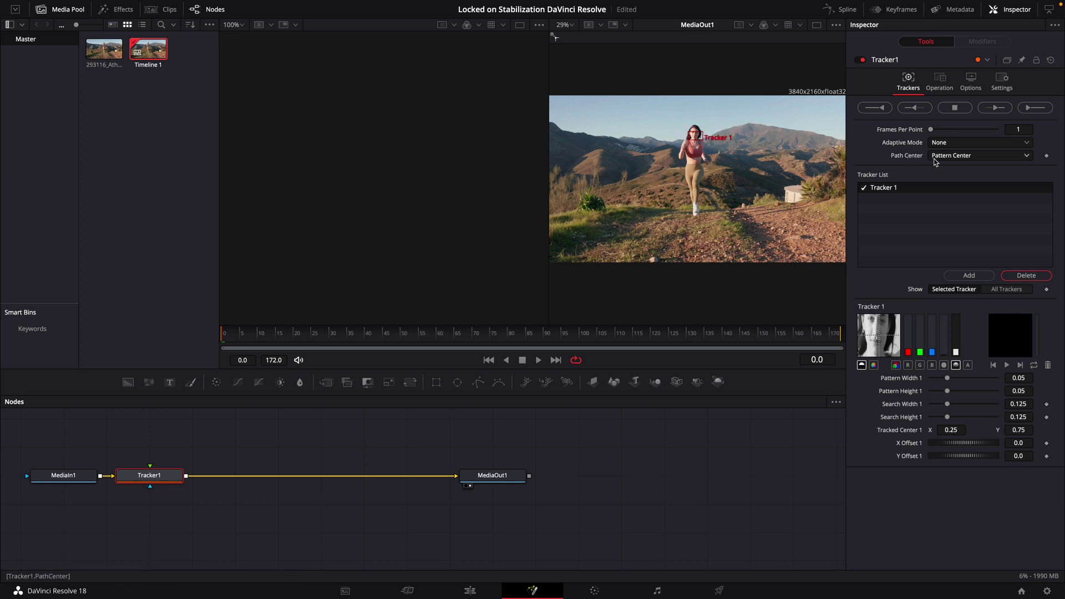
Set Tracker1's adaptive mode to Best match and track the runner forward through the clip.
click(947, 145)
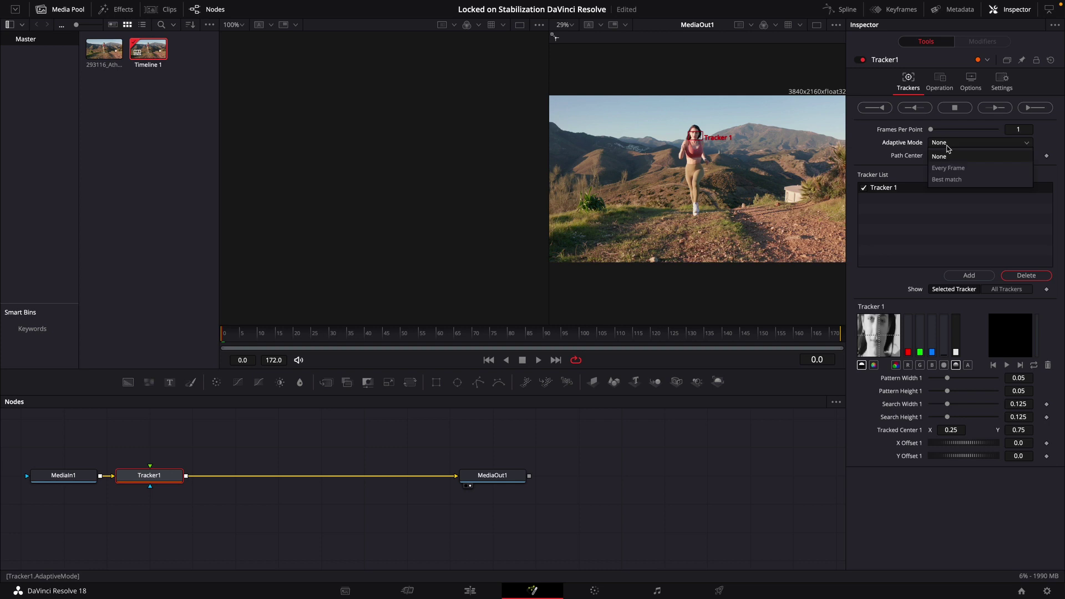
click(947, 180)
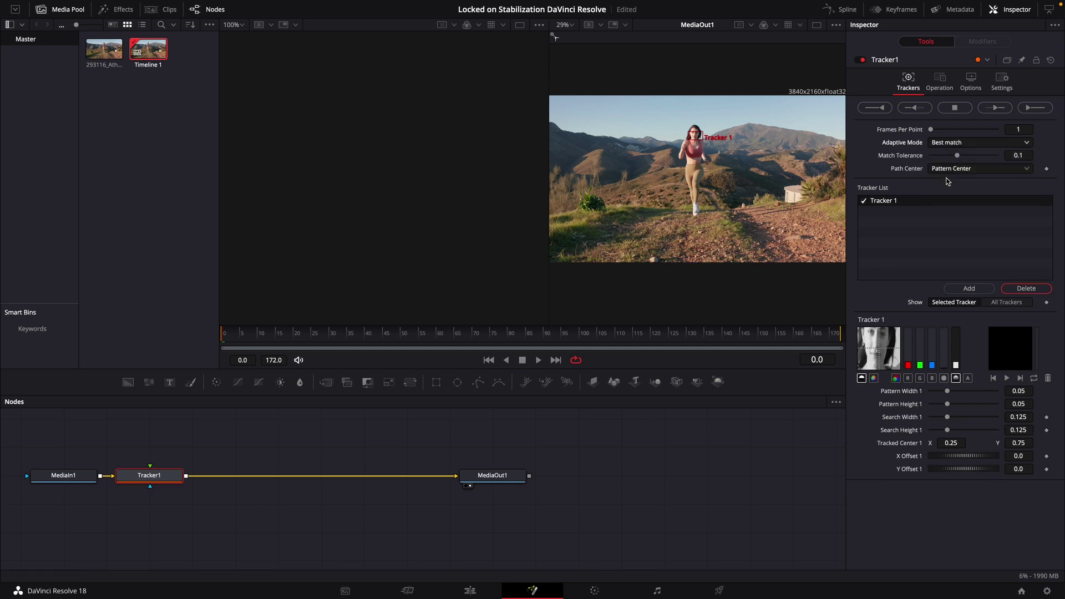
click(1027, 109)
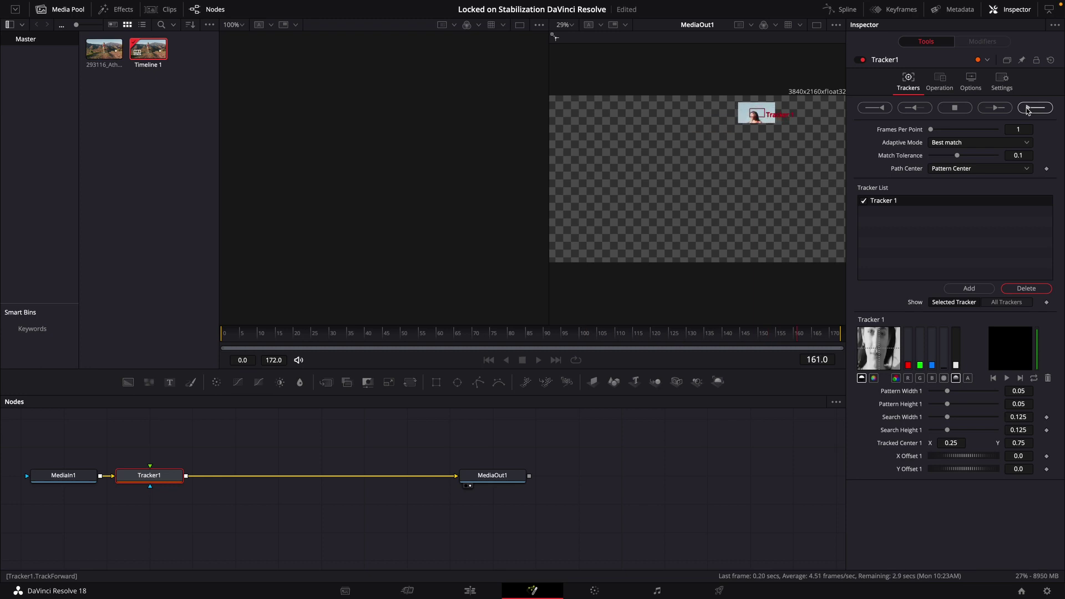
Dismiss the tracking-complete message and set Tracker1's operation to Match Move.
click(617, 321)
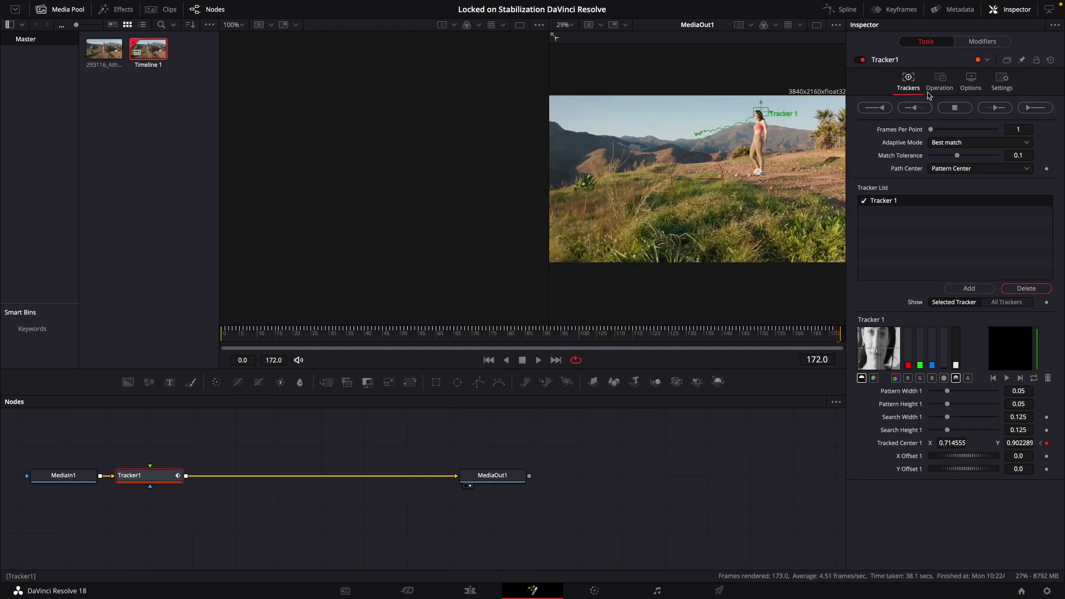
click(943, 81)
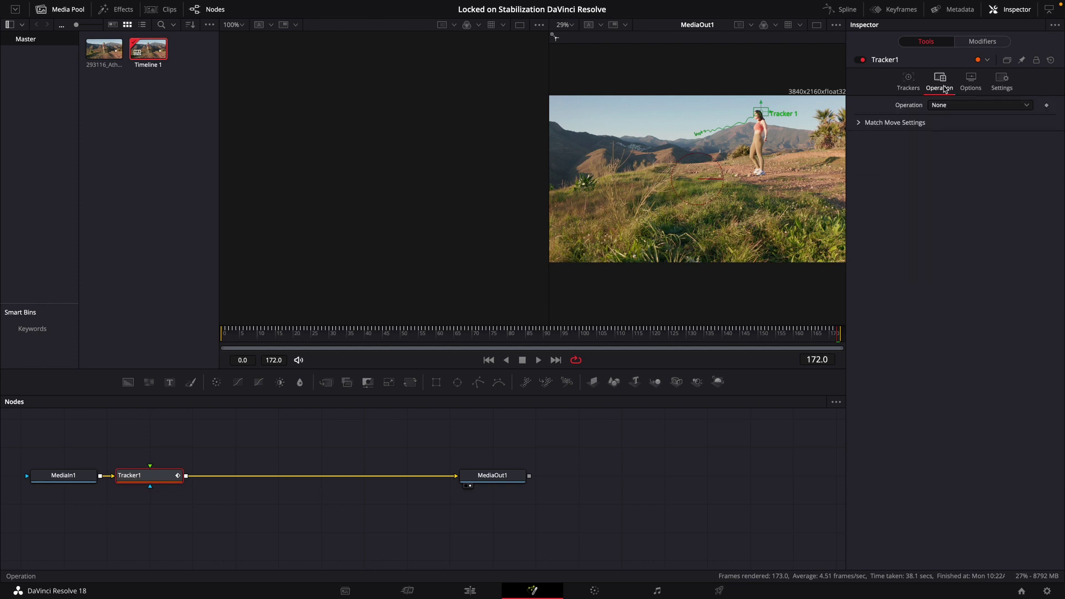
click(945, 107)
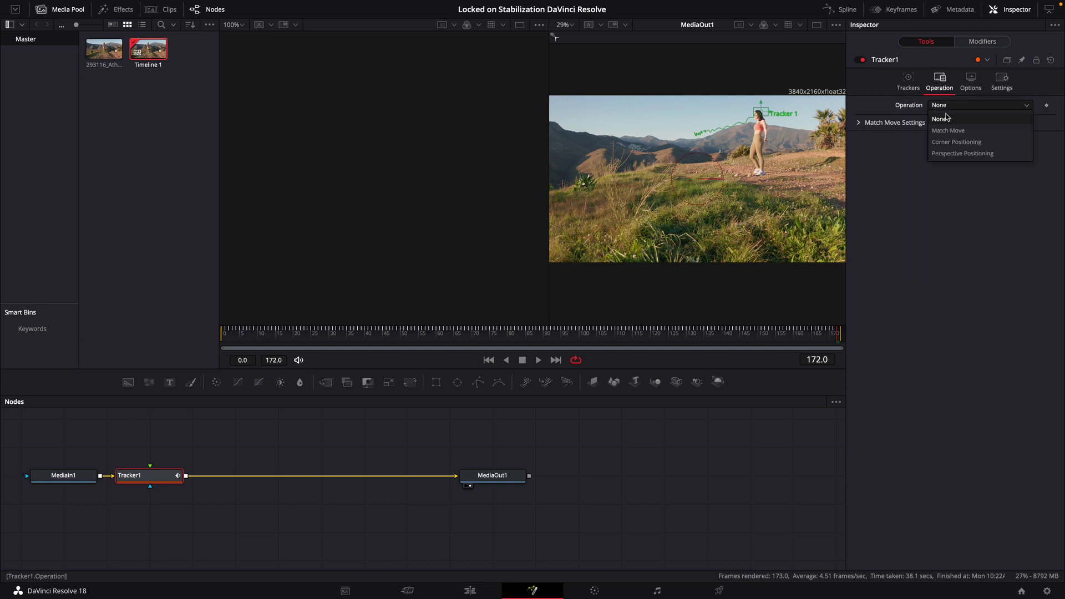
click(947, 131)
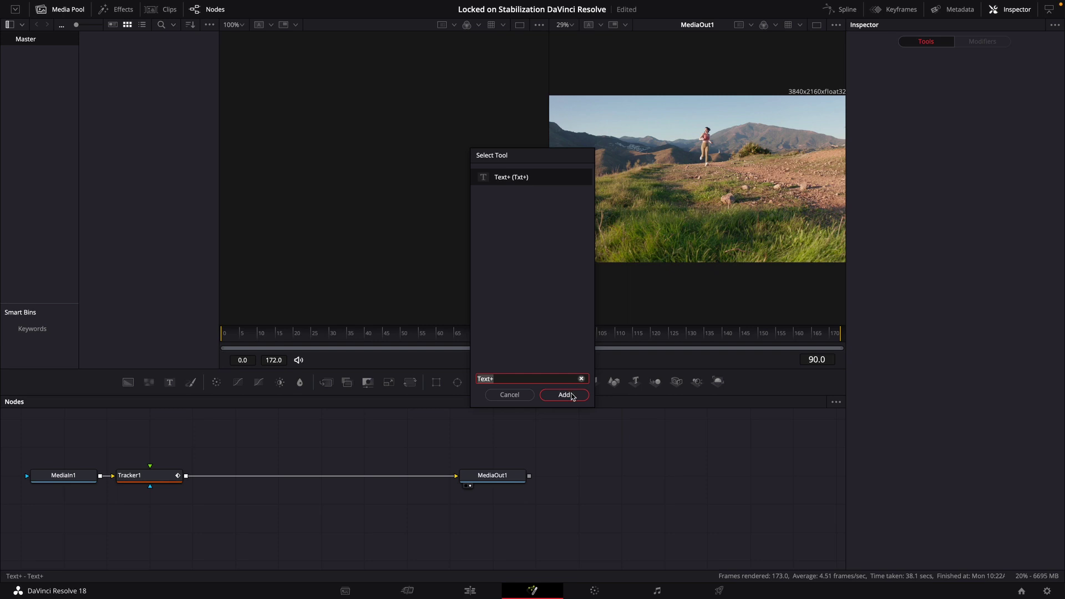
Add a Text+ node above Tracker1, make its title text black, and return to the Edit page.
click(564, 395)
drag(233, 442, 150, 469)
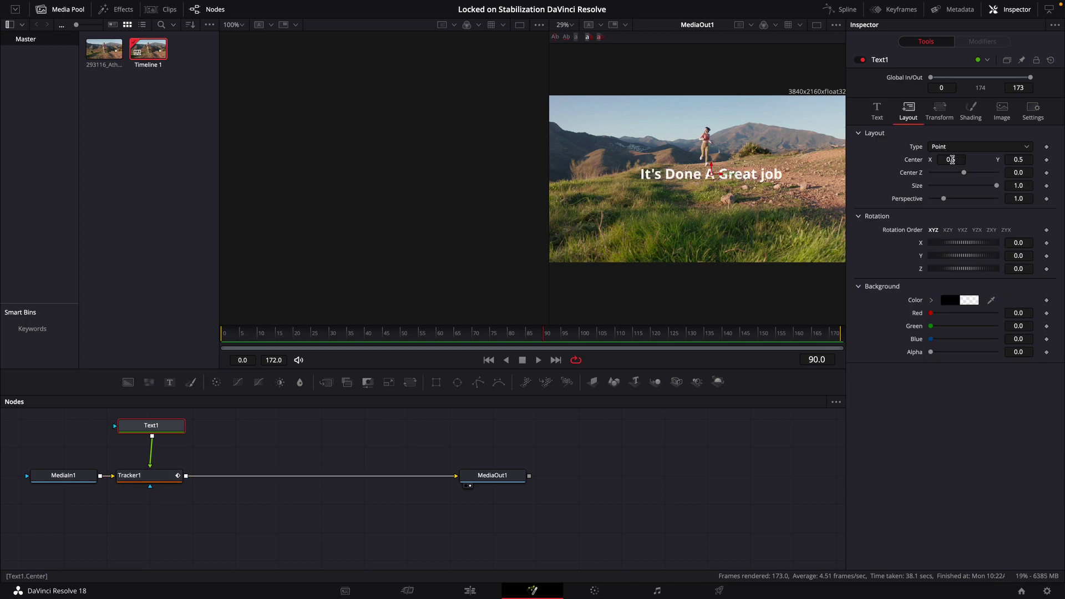
click(877, 111)
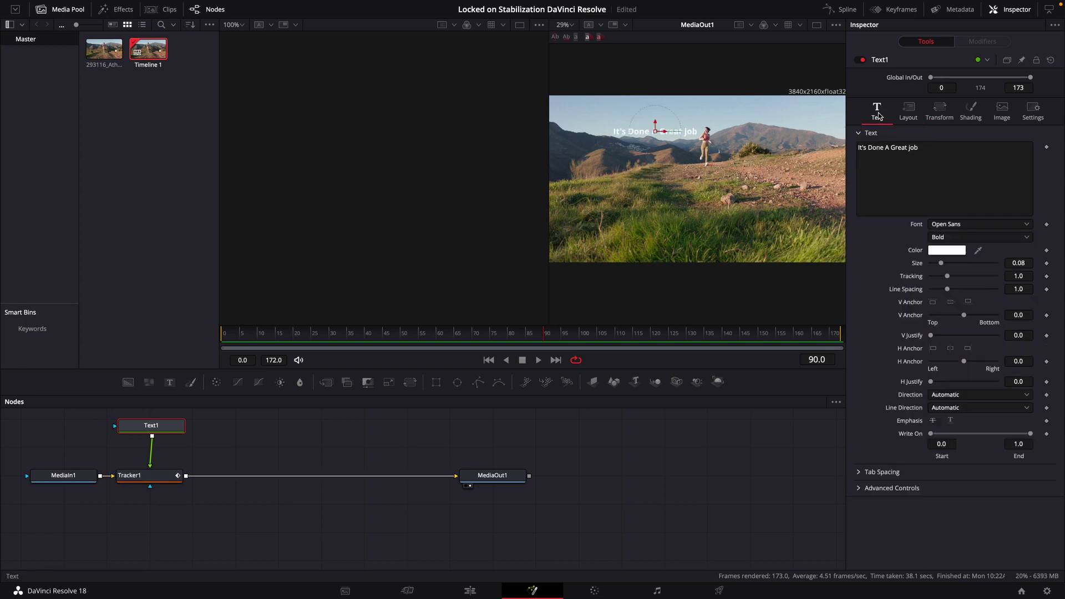
click(935, 252)
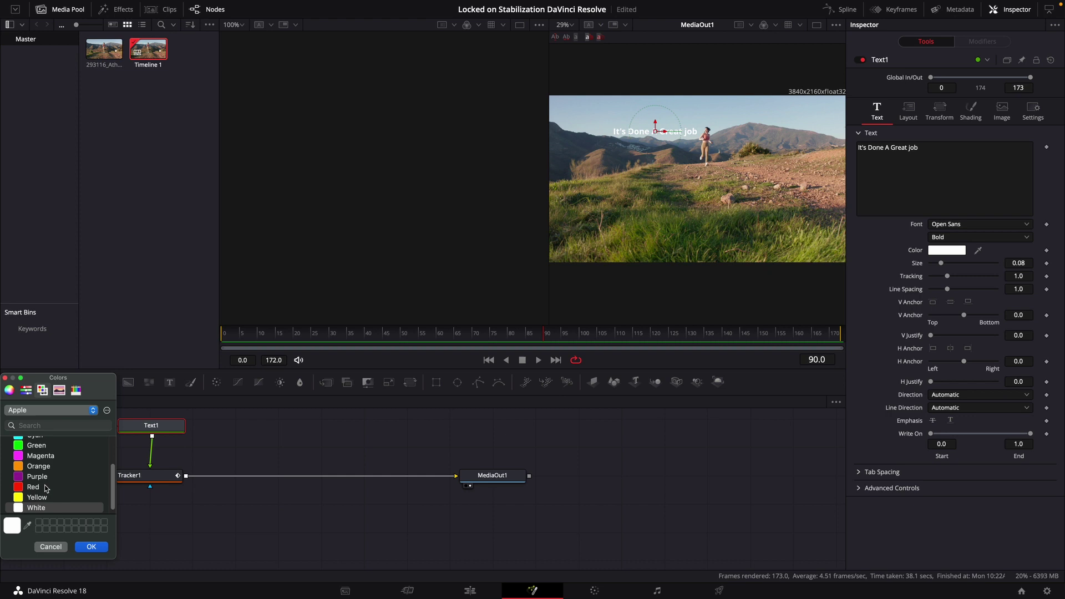
scroll(33, 471, up, 3)
click(33, 443)
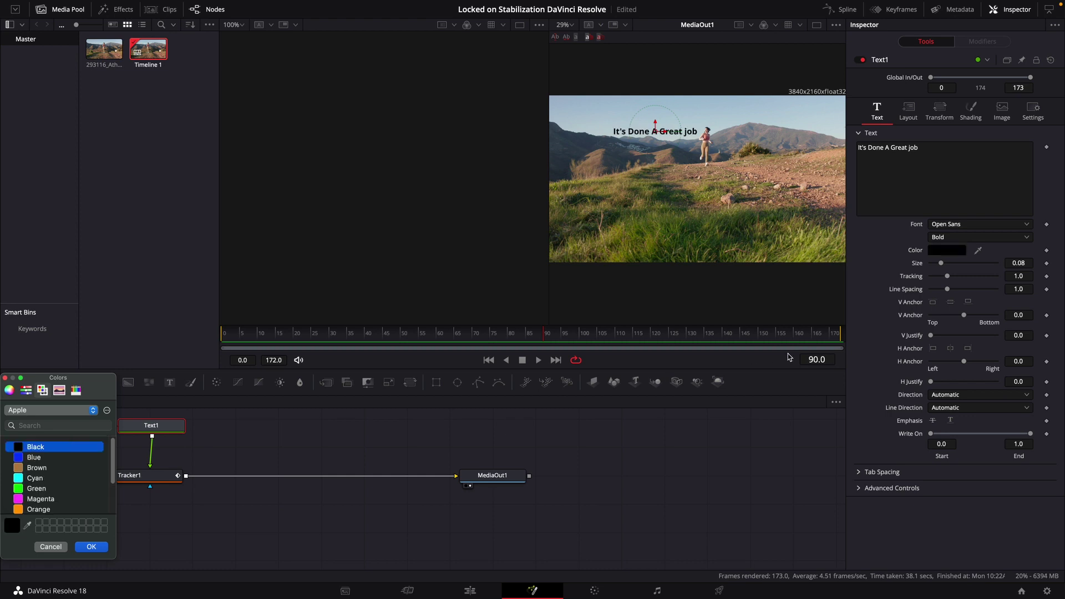
click(91, 546)
click(469, 591)
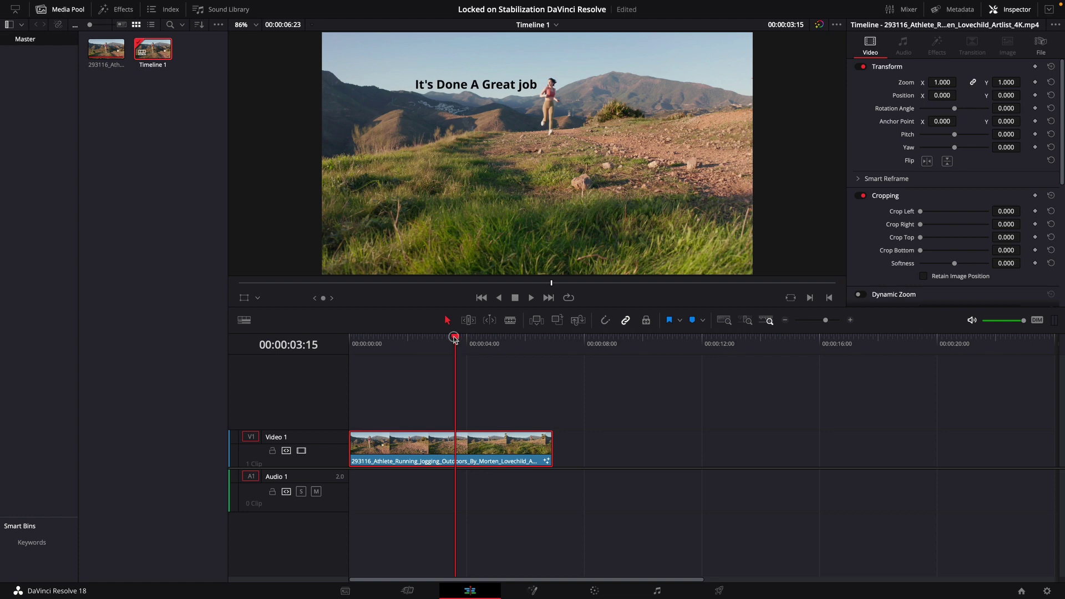
Play the clip from the start to preview the tracked title, then return to Fusion.
drag(454, 343, 339, 347)
key(space)
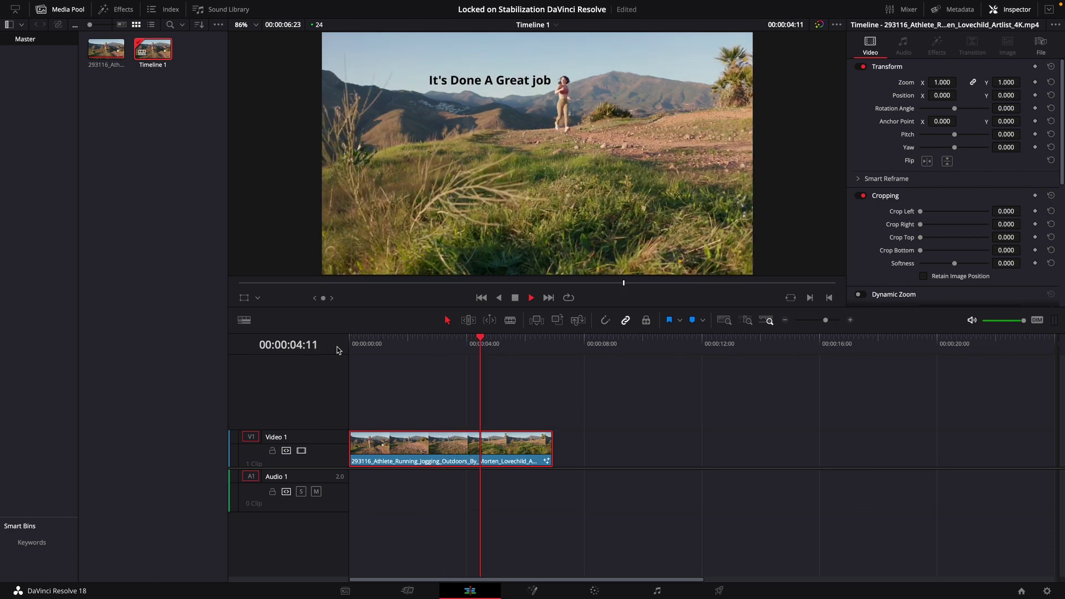
click(532, 590)
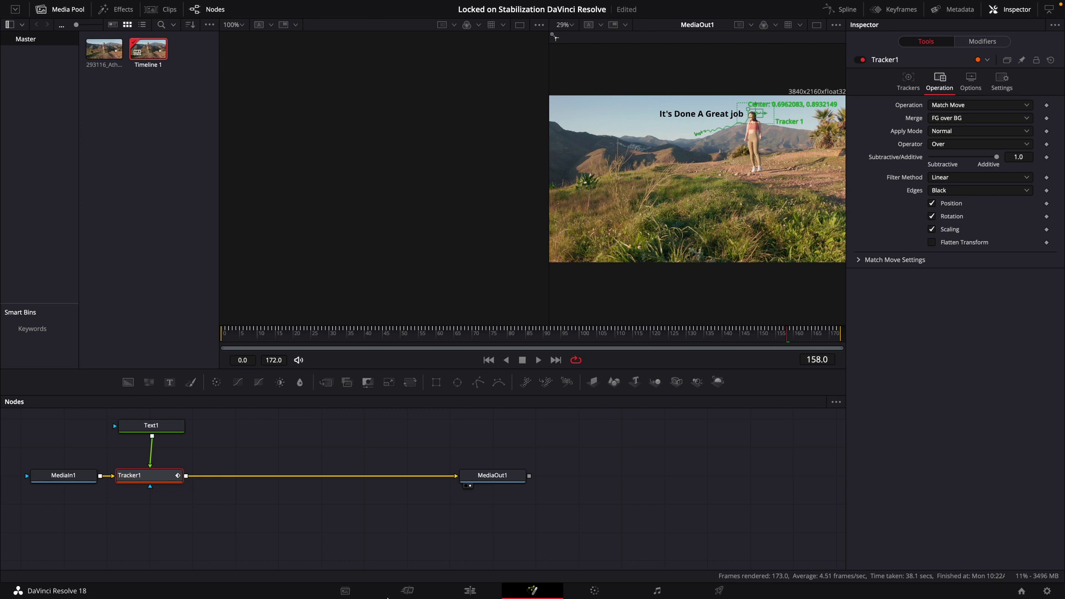
Delete the Text1 node and set Tracker1's merge to BG only to stabilize the runner.
click(162, 426)
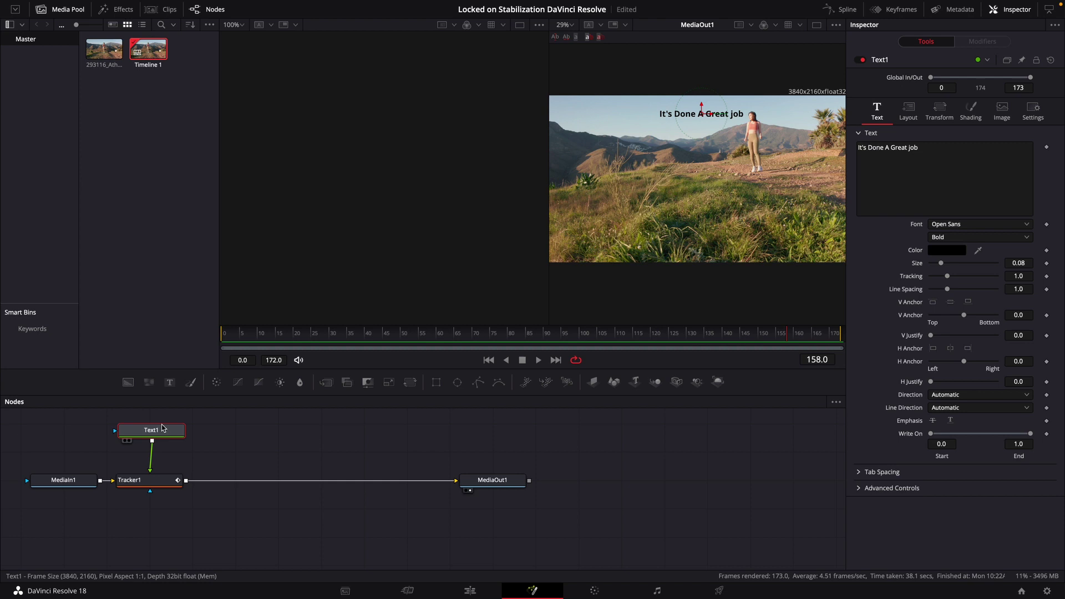
key(Delete)
click(149, 484)
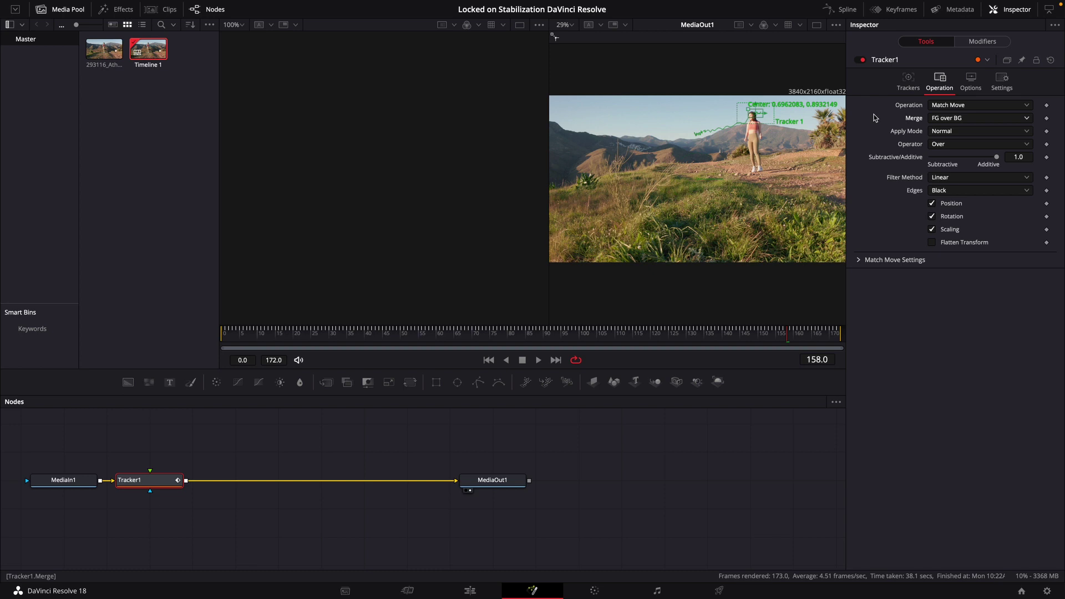
click(944, 119)
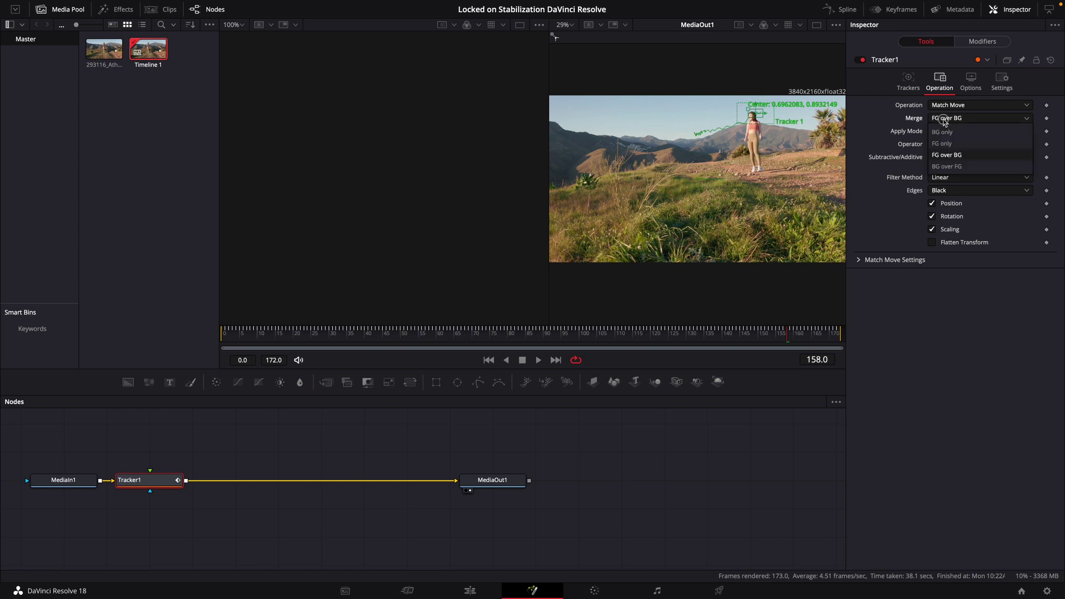
click(942, 133)
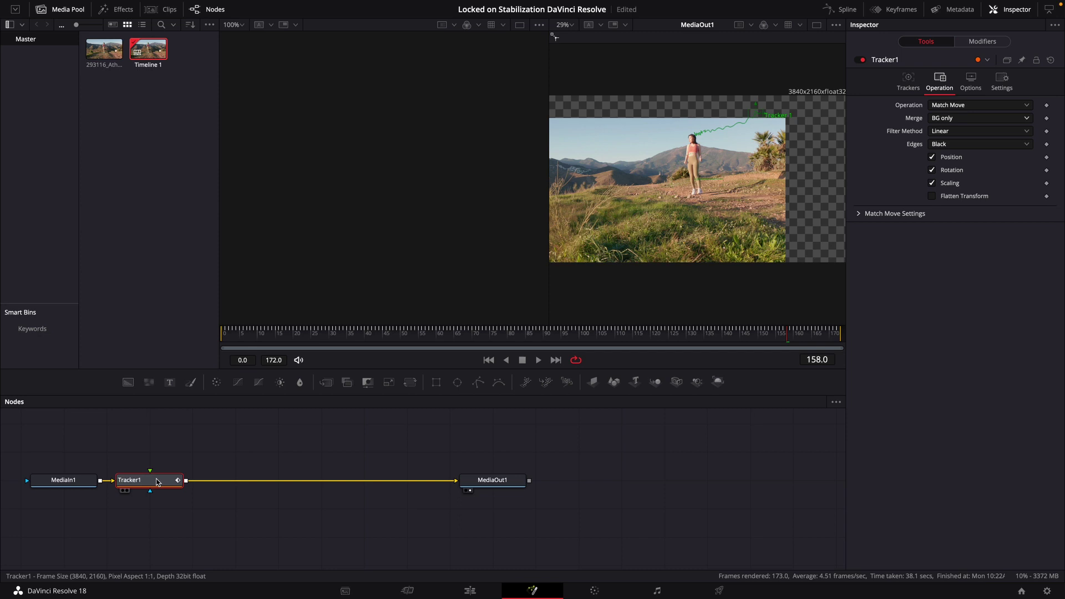
Add a Transform node after Tracker1 with Size 1.51 and Center X 0.562.
key(shift+space)
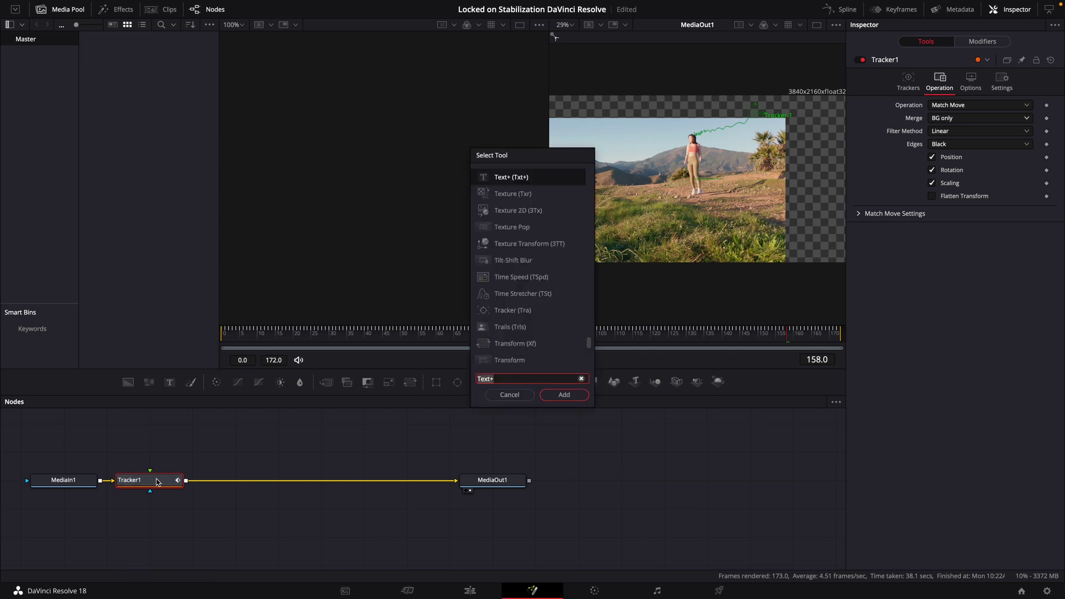
text(trans)
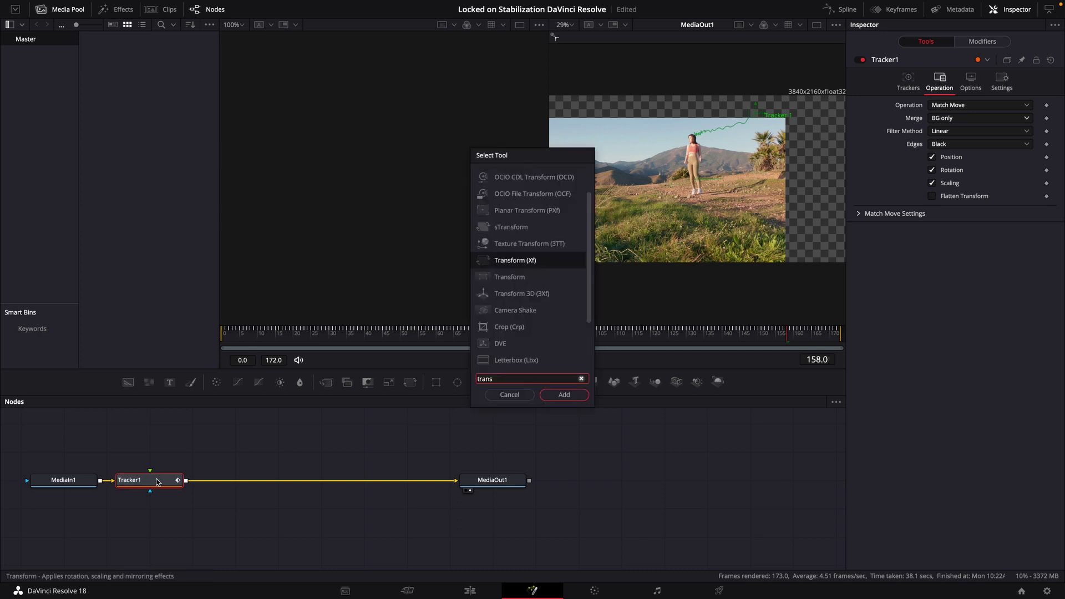
click(563, 395)
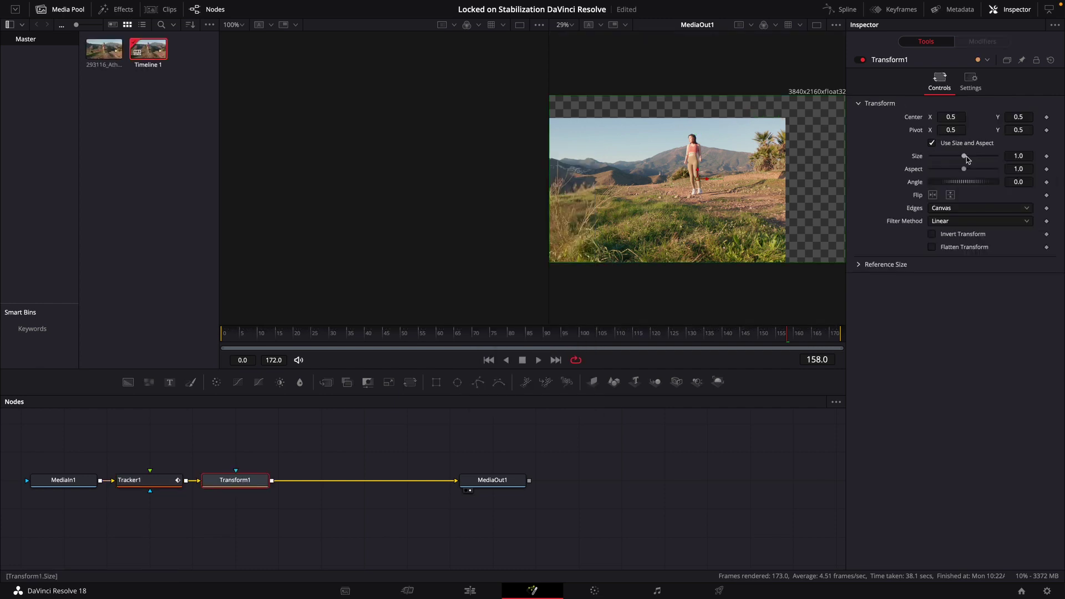
drag(965, 159, 969, 157)
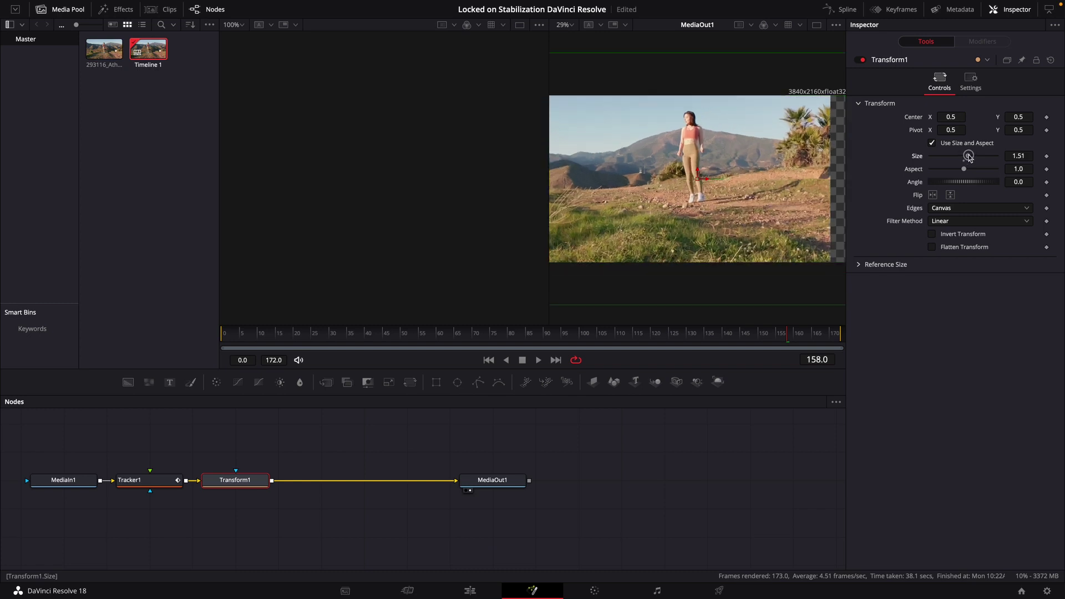
drag(968, 117, 981, 117)
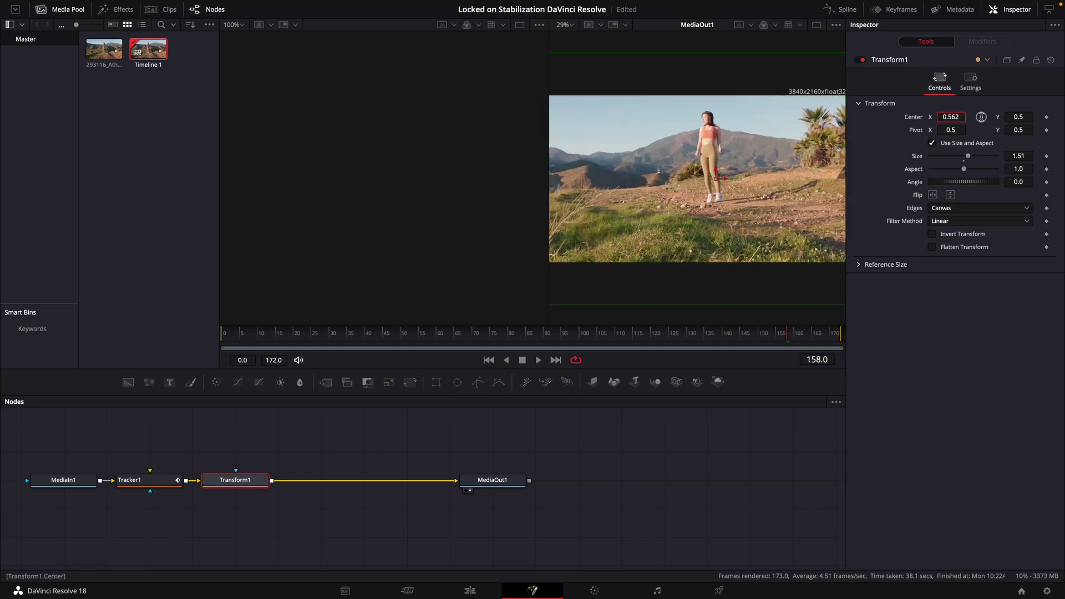
On the Edit page, play the stabilized, enlarged clip from its first frame.
click(470, 591)
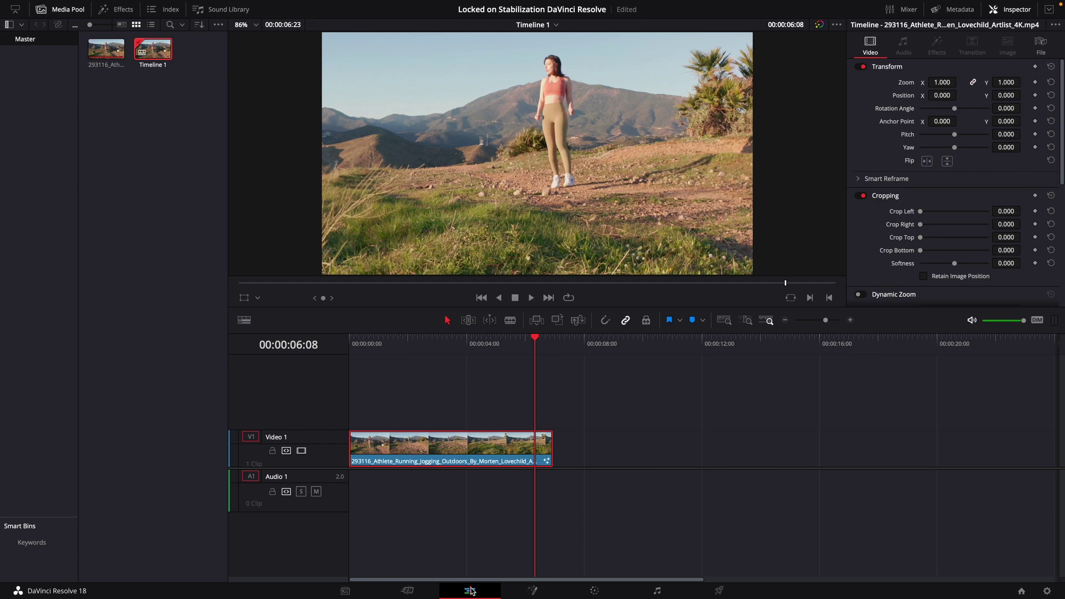
key(Home)
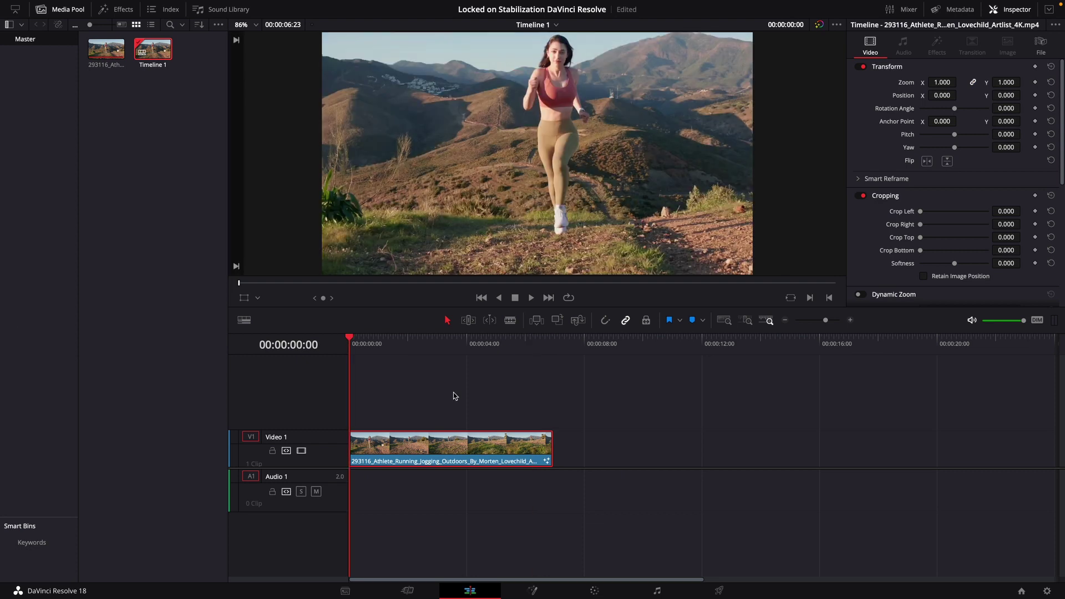
key(space)
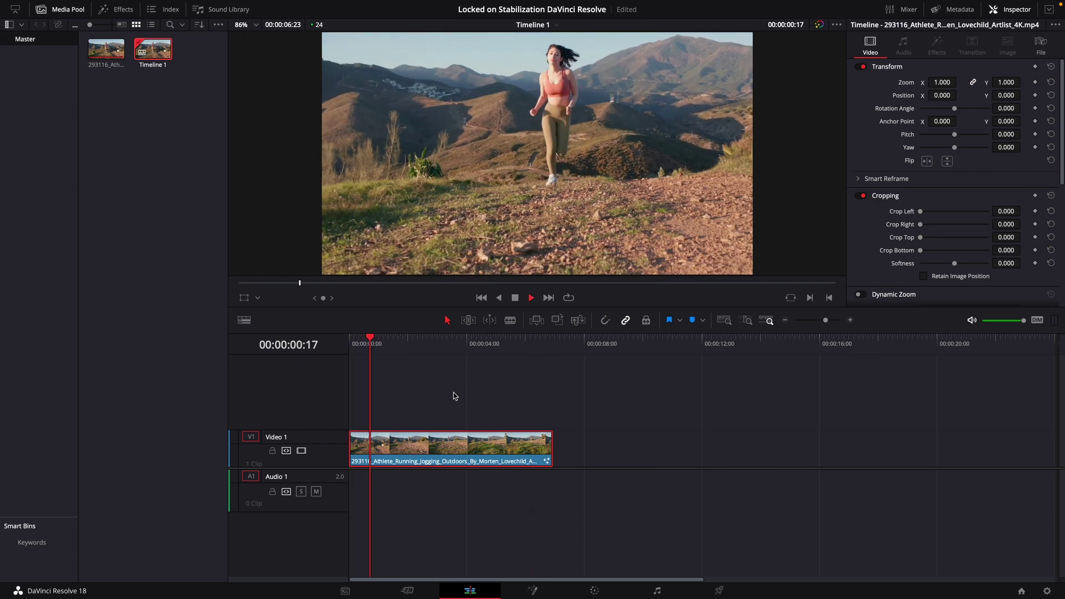